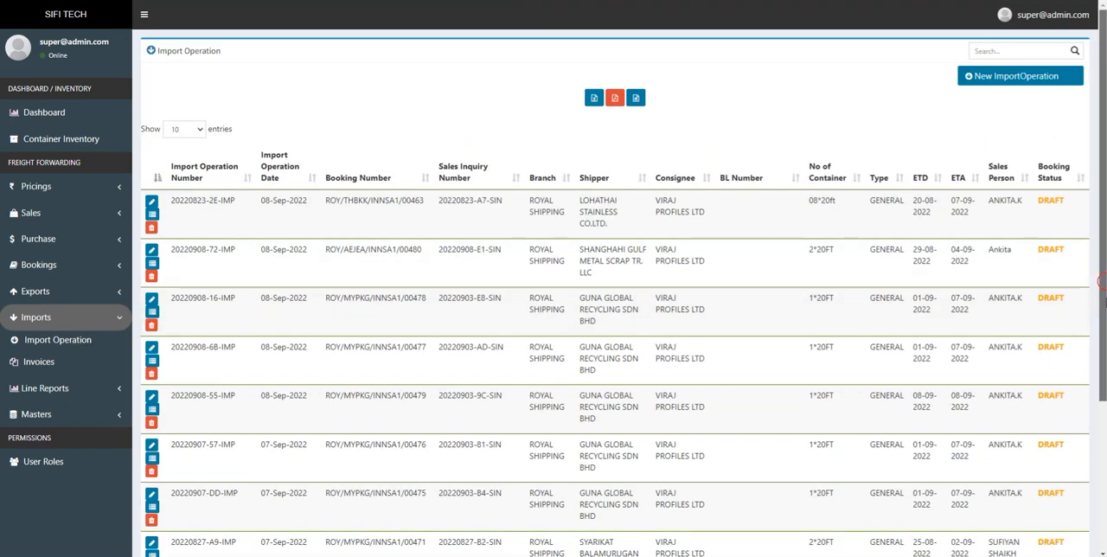
- Review the import operations list, including the first record's import operation number and sales inquiry number
scroll(615, 328, "down", 2)
scroll(615, 329, "up", 2)
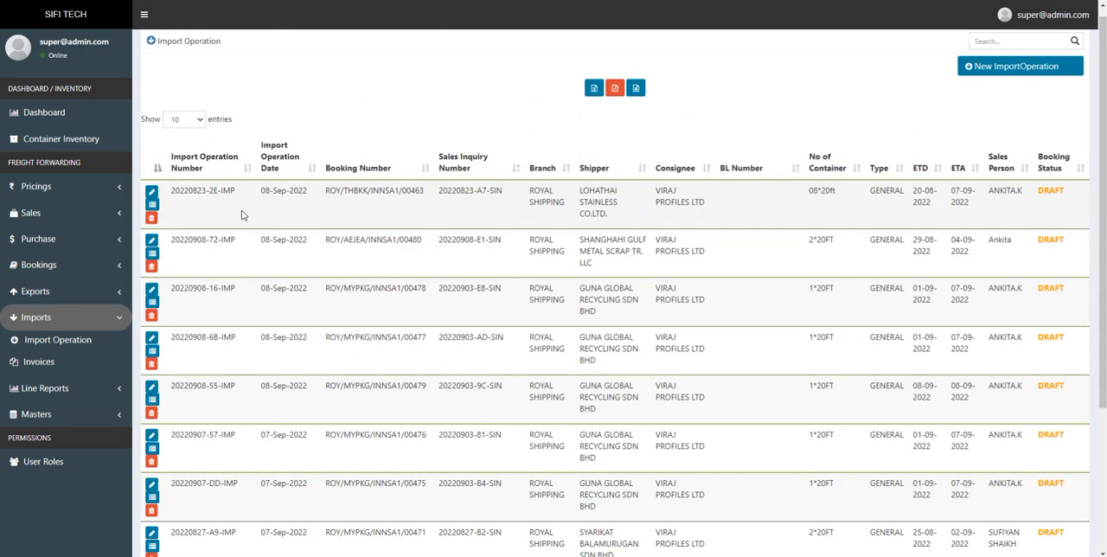
left_click_drag(173, 192, 236, 197)
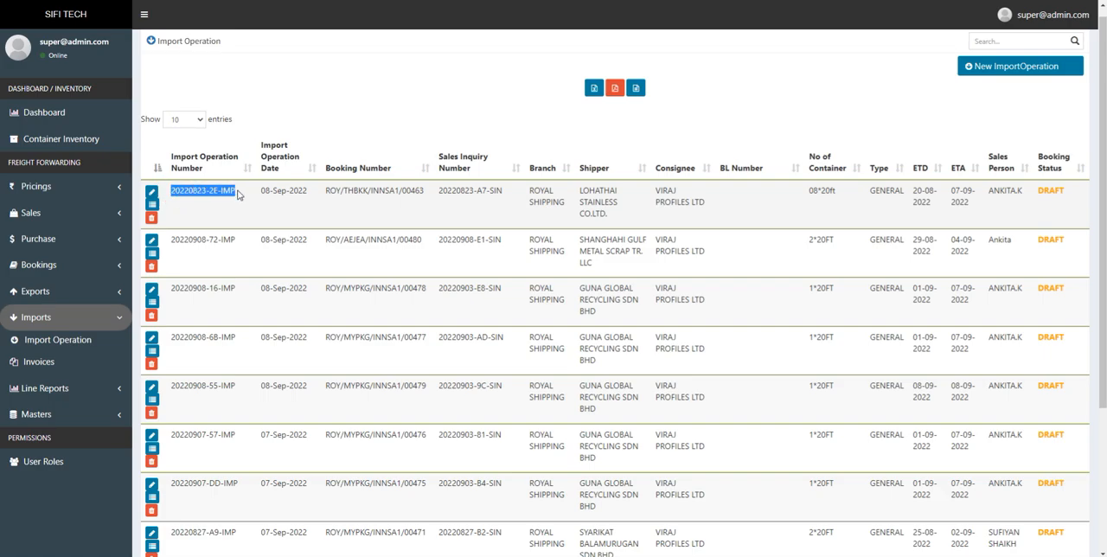
left_click_drag(326, 192, 506, 197)
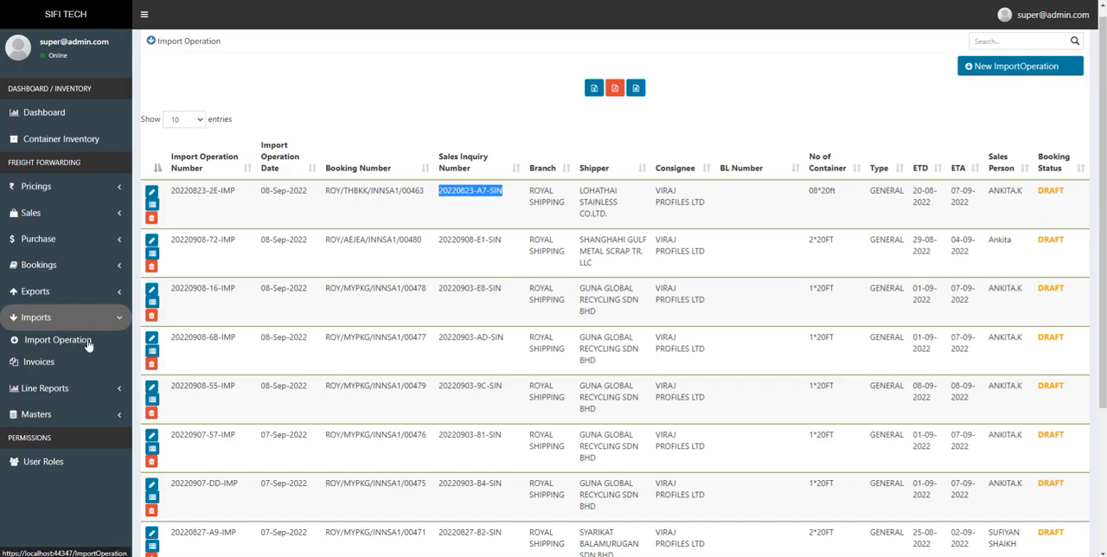
- Open a new import operation form and look over its fields, including Shipper and Clearing Party Details
left_click(1000, 76)
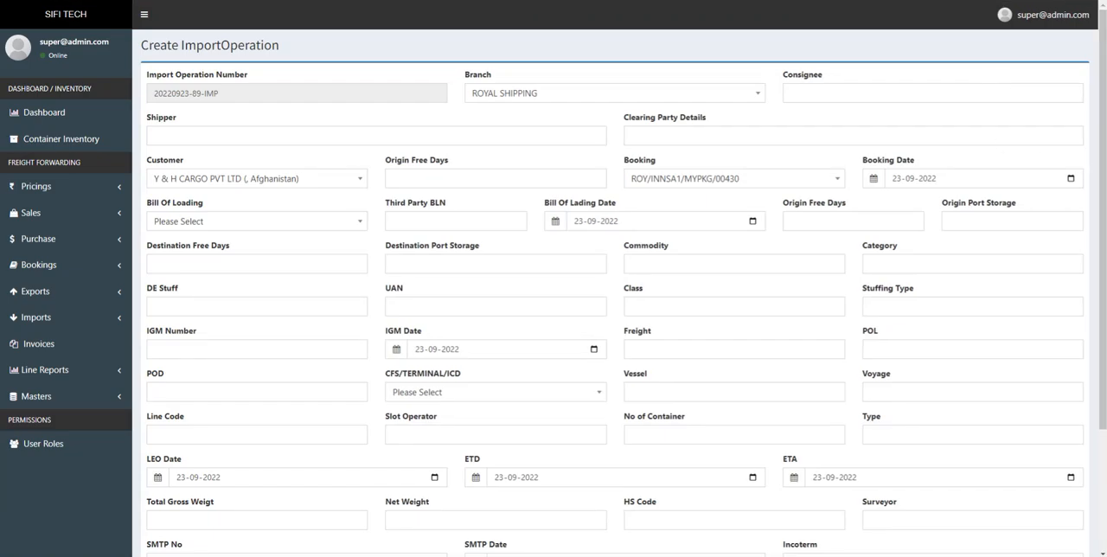
scroll(619, 294, "down", 3)
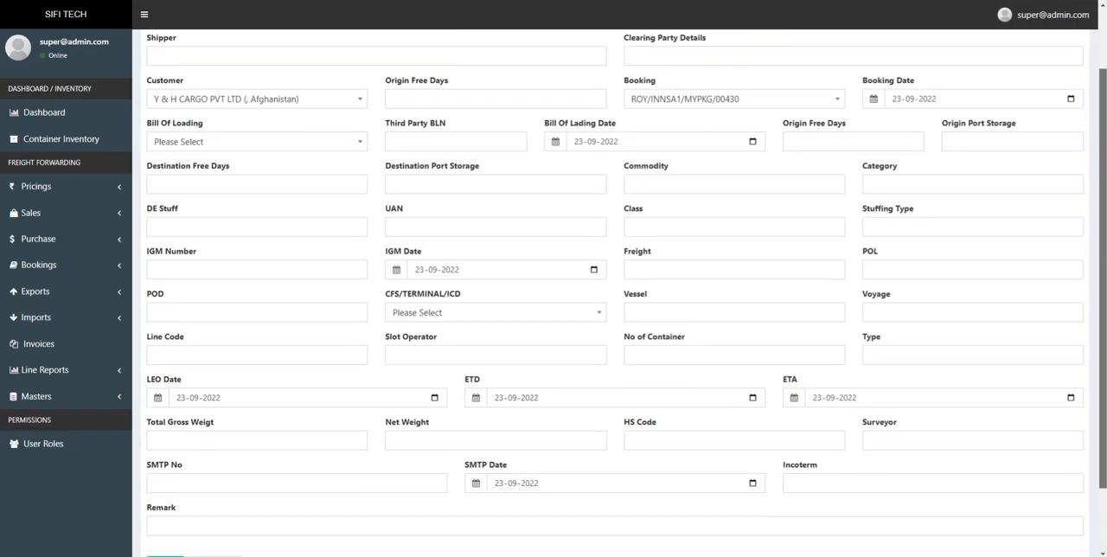
scroll(619, 294, "up", 3)
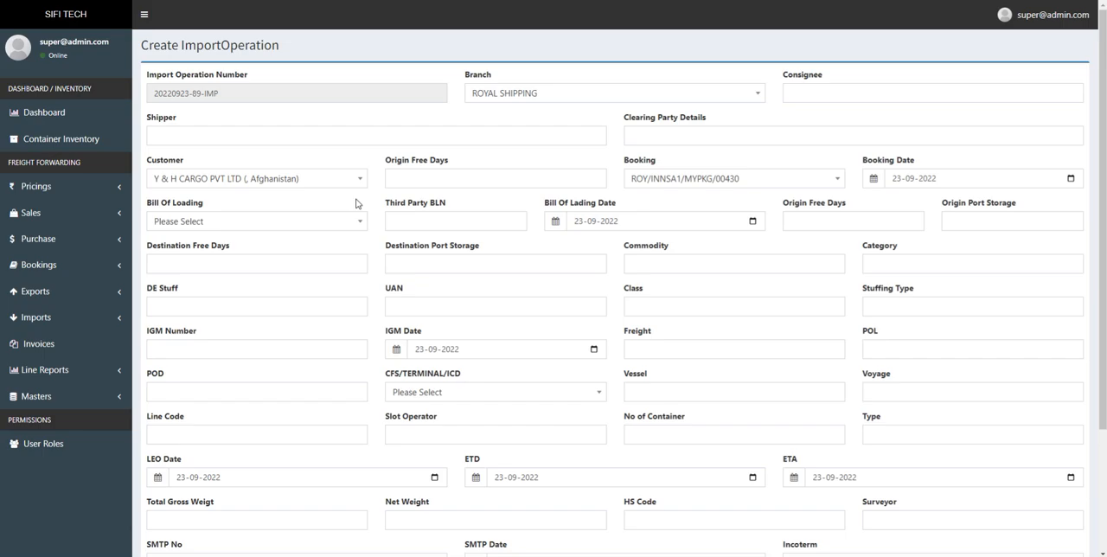
left_click(305, 135)
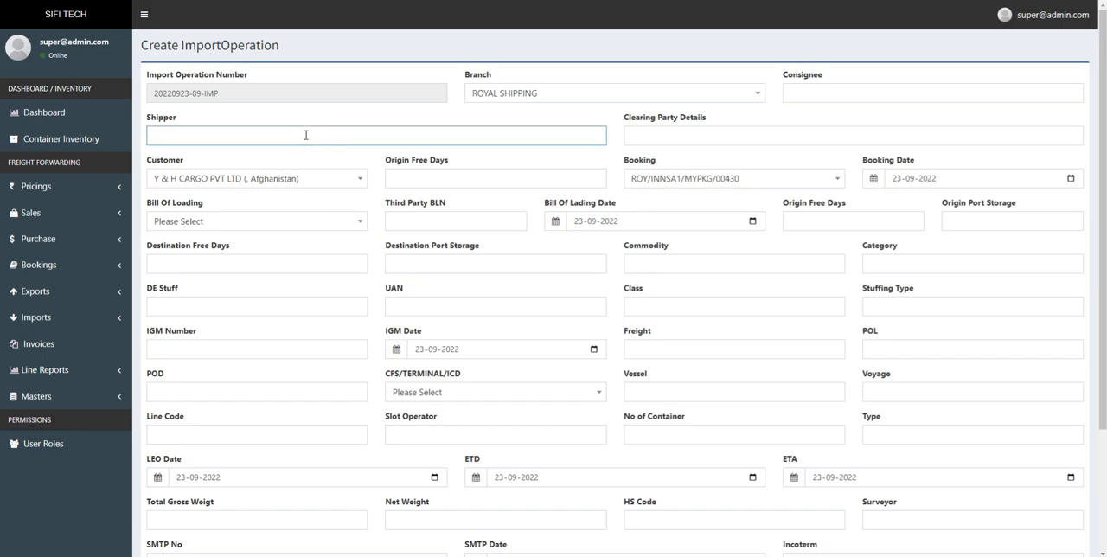
left_click(676, 138)
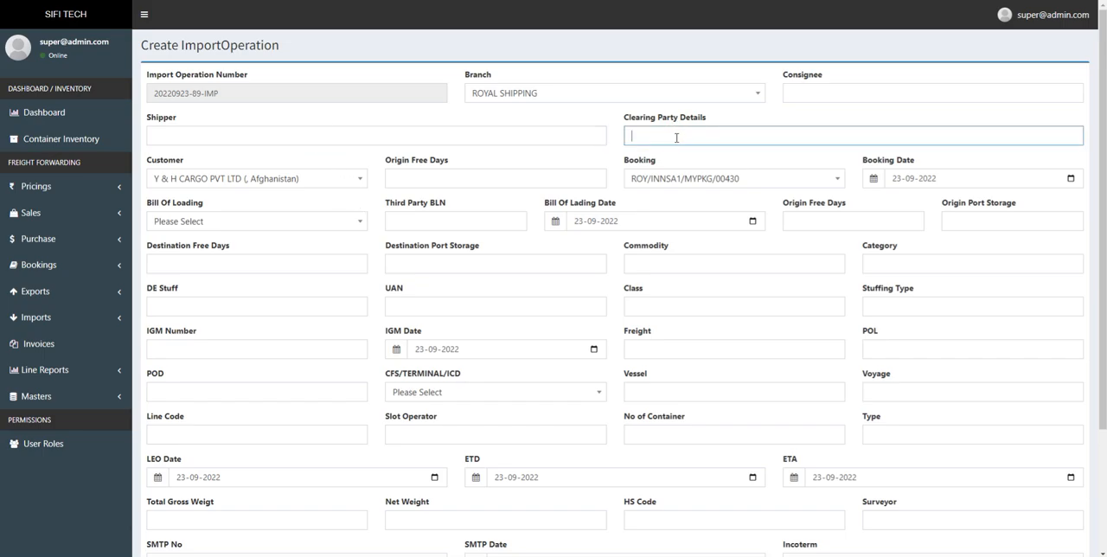
- Browse the available choices for Customer, Booking and Bill Of Loading without changing any selection
left_click(312, 180)
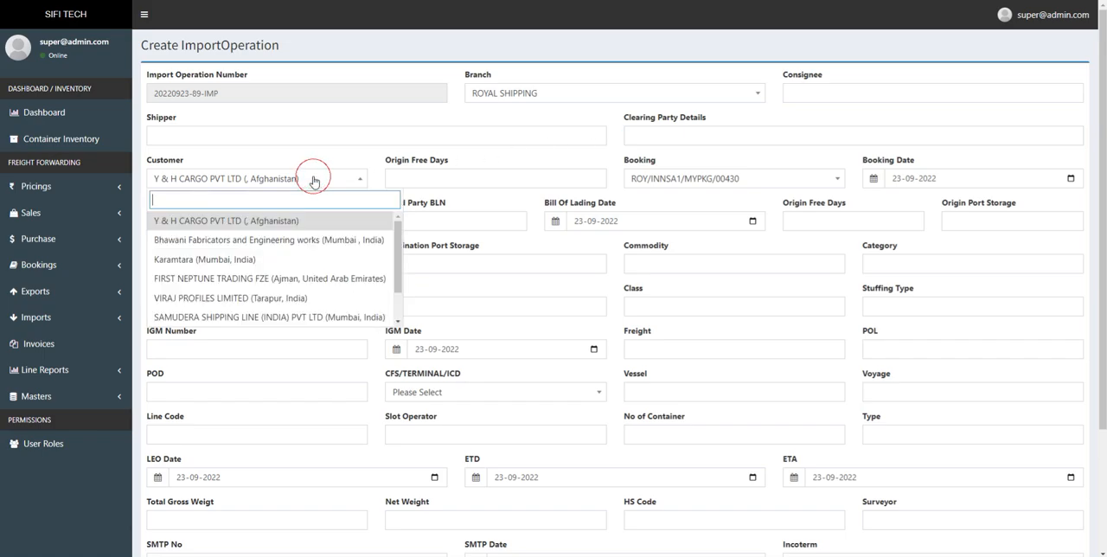
left_click(720, 176)
left_click(741, 179)
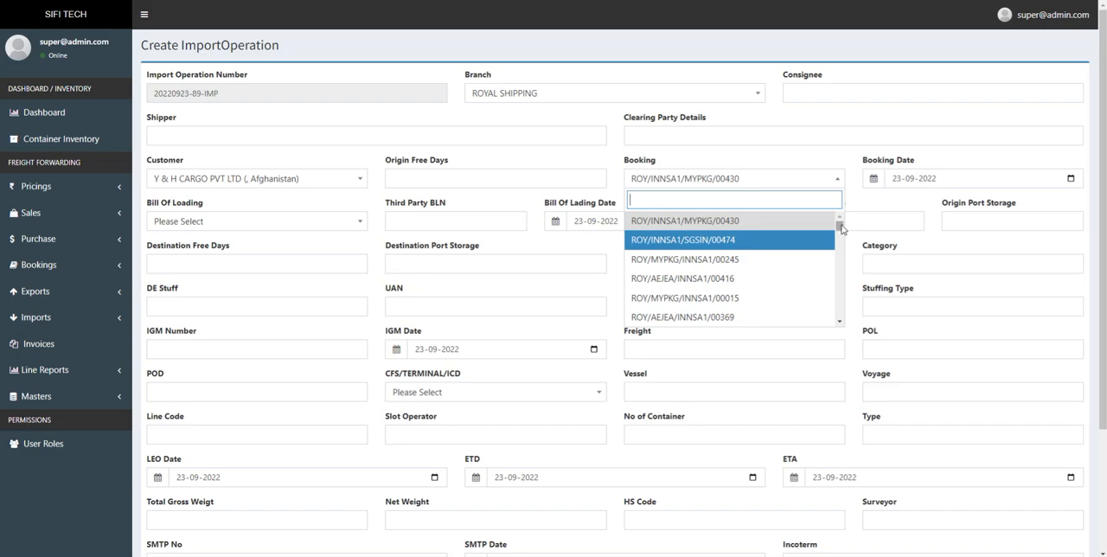
mouse_move(841, 225)
left_mouse_down()
mouse_move(842, 248)
mouse_move(842, 223)
left_mouse_up()
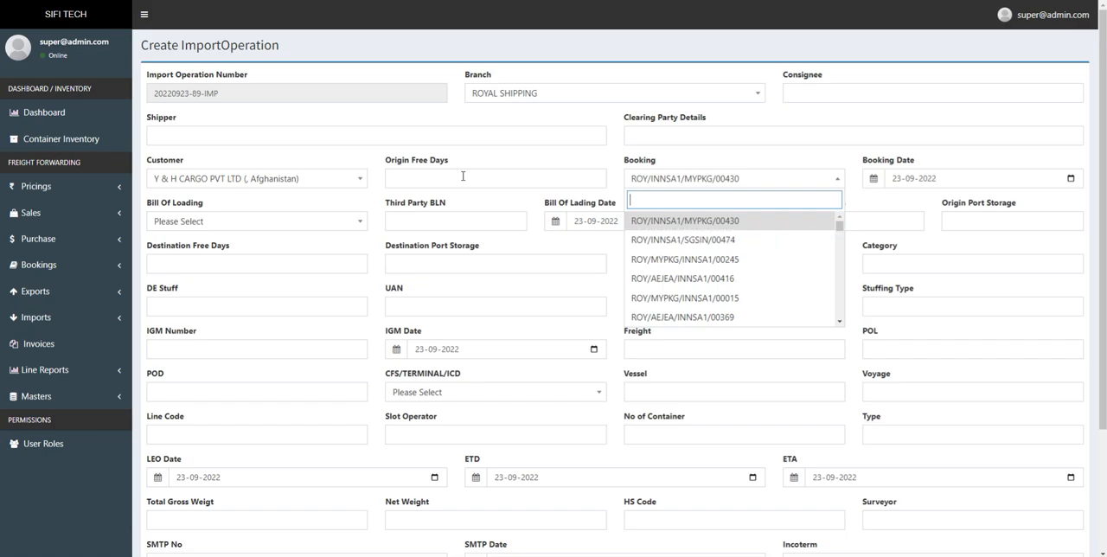
left_click(285, 221)
left_click_drag(368, 274, 356, 295)
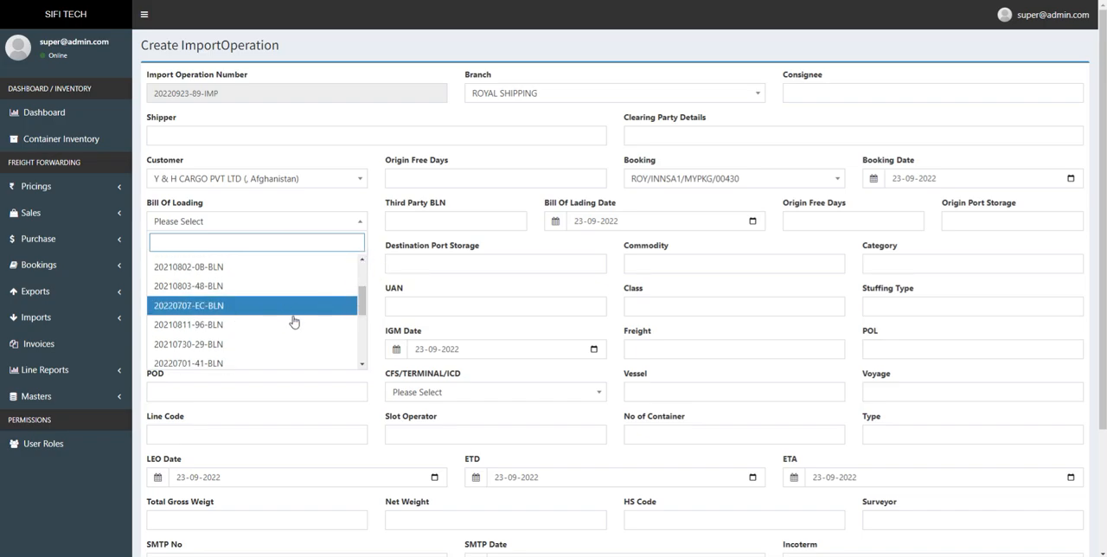
left_click(527, 243)
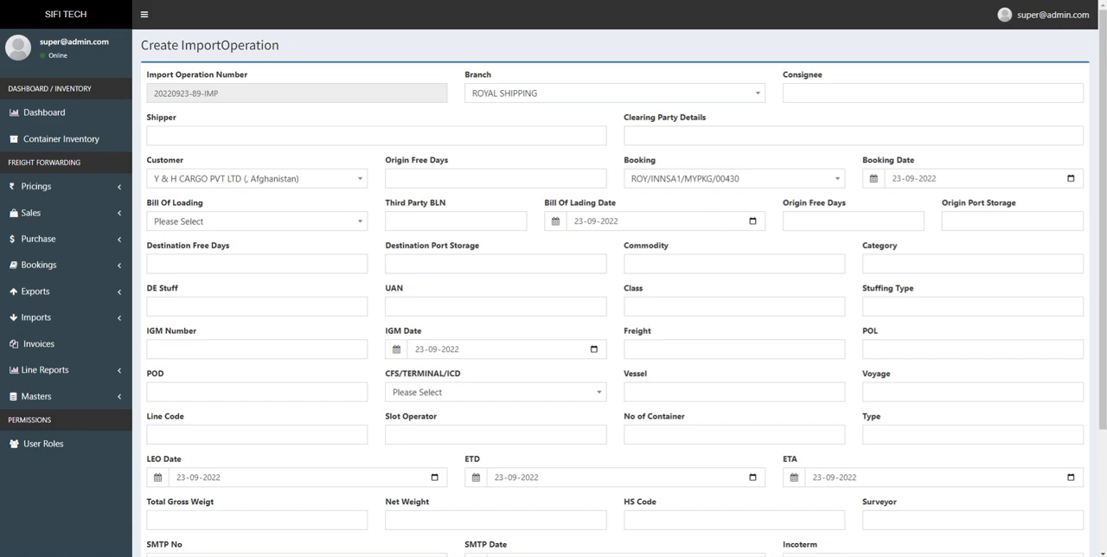
- Examine the Third Party BLN and Bill Of Lading Date fields and the remaining fields of the import operation form
left_click(442, 223)
left_click_drag(449, 210, 383, 209)
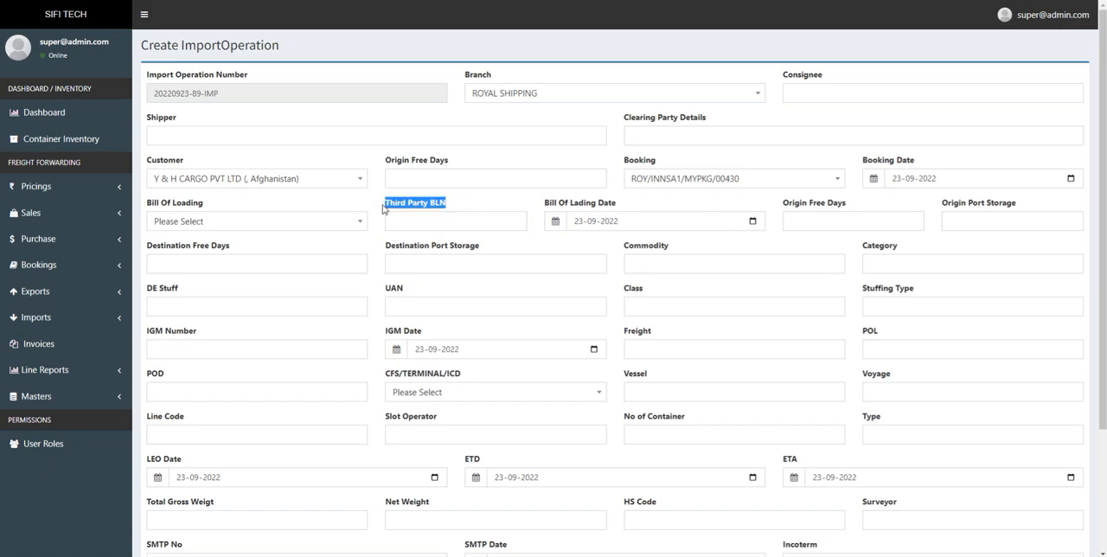
left_click(362, 208)
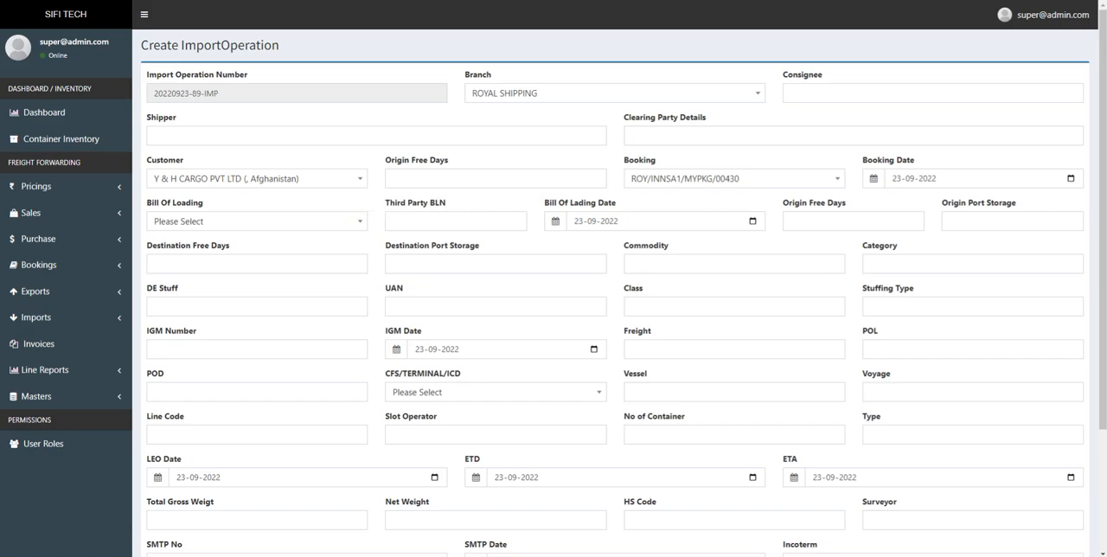
left_click_drag(628, 207, 540, 206)
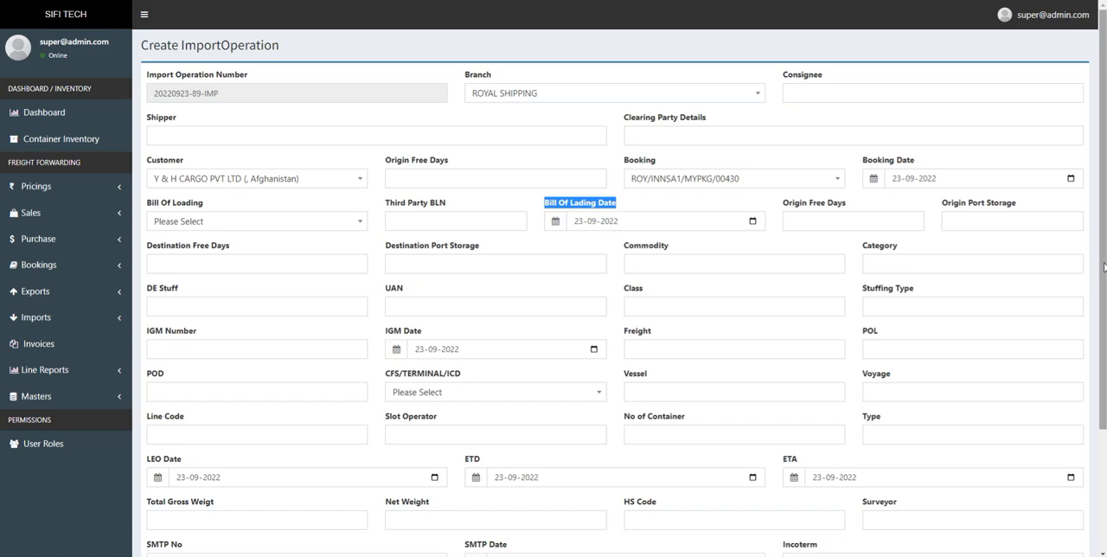
scroll(1103, 266, "down", 2)
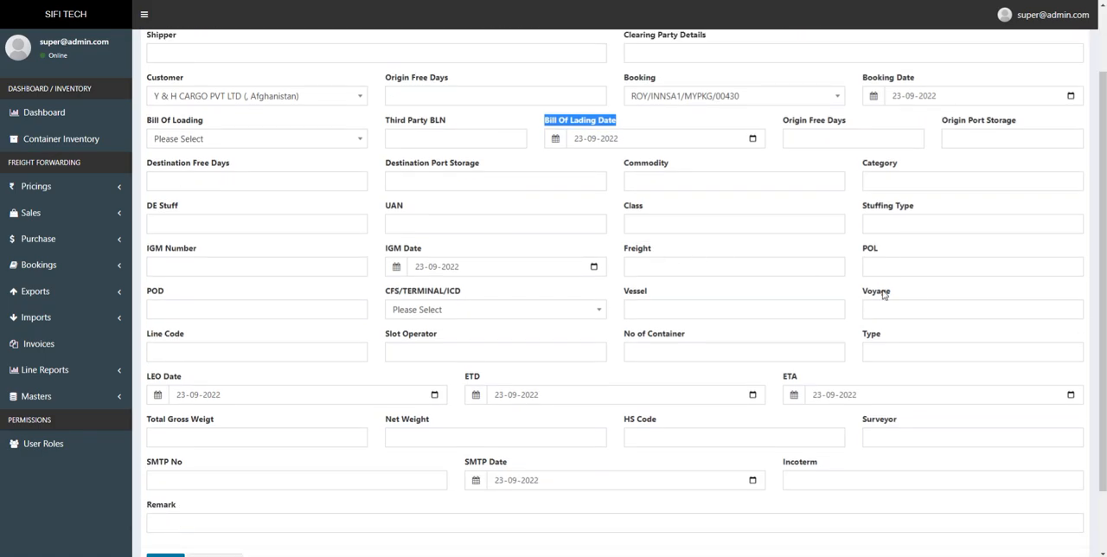
scroll(908, 320, "down", 2)
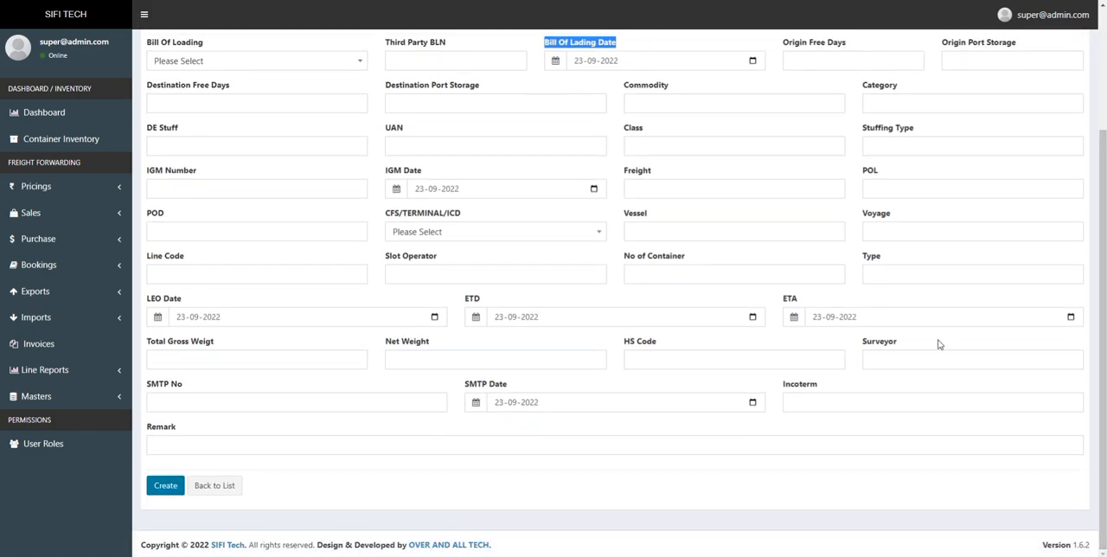
- Return to the import operations list, sort it by booking status and open the details of the first booked operation
left_click(71, 318)
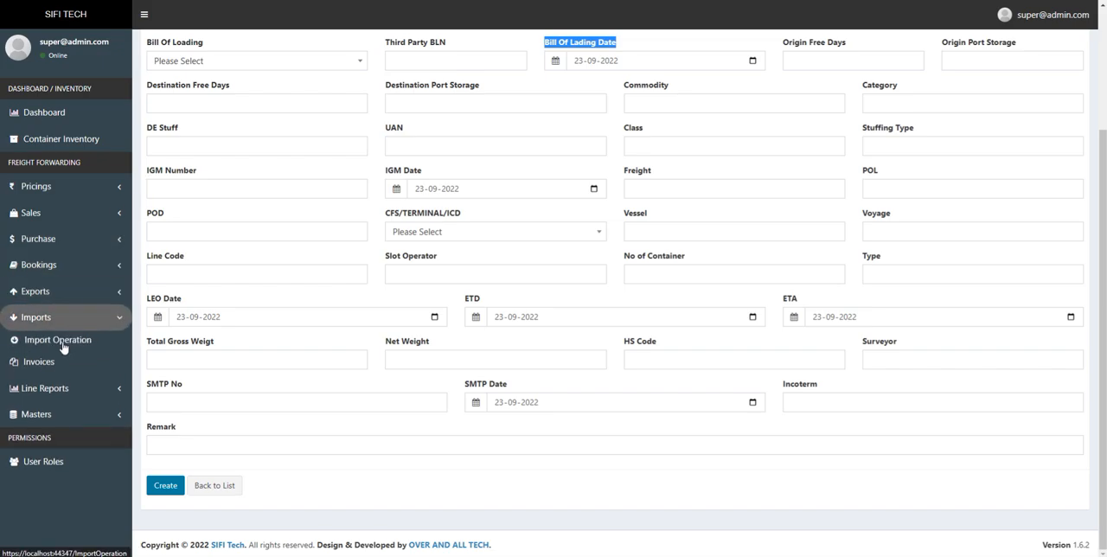
left_click(62, 340)
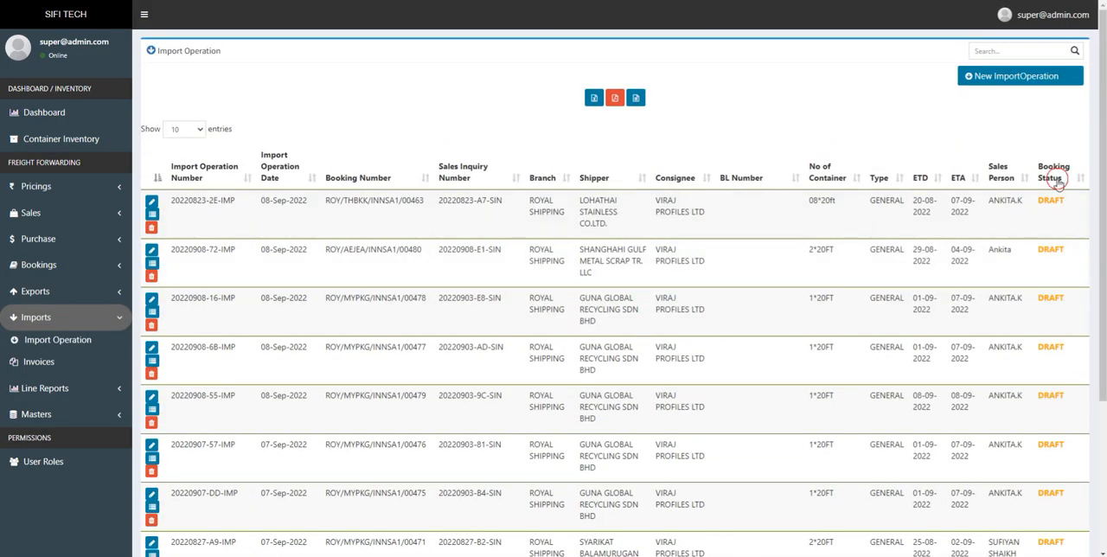
left_click(1055, 178)
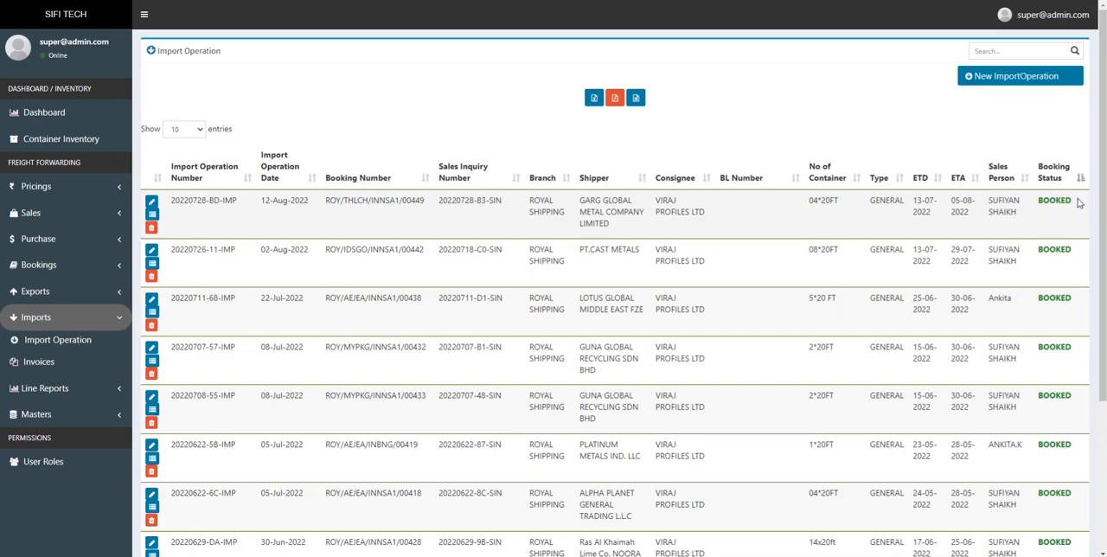
left_click(153, 214)
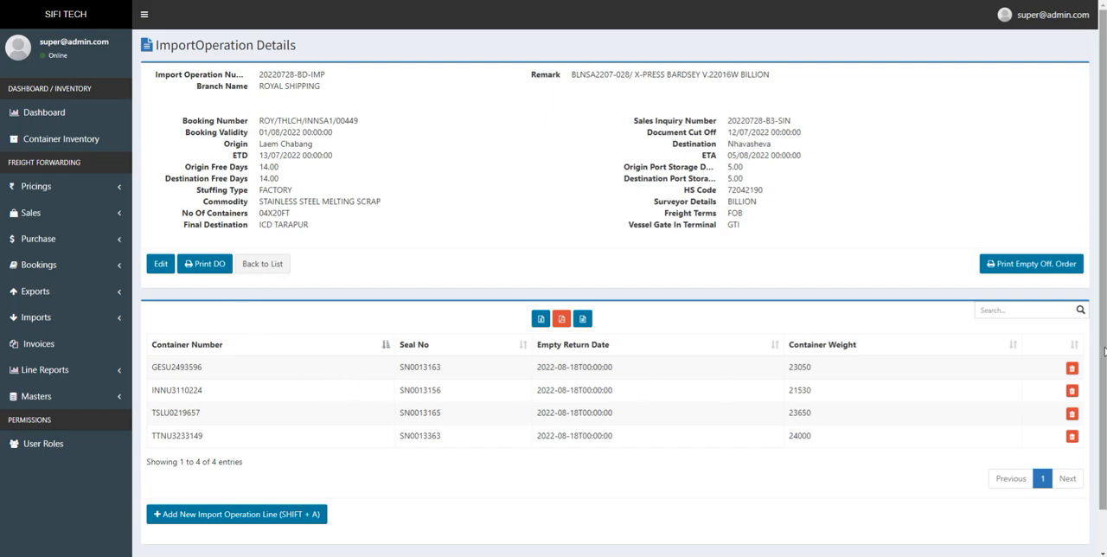
- Review the operation's container lines and copy the container number INNU3110224
left_click_drag(1100, 345, 1103, 429)
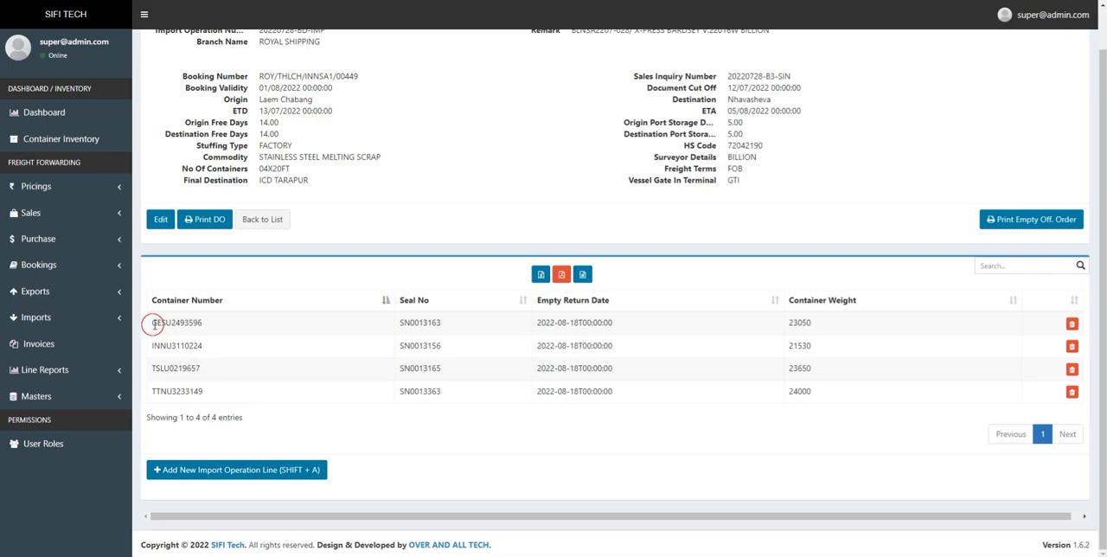
left_click_drag(149, 322, 215, 327)
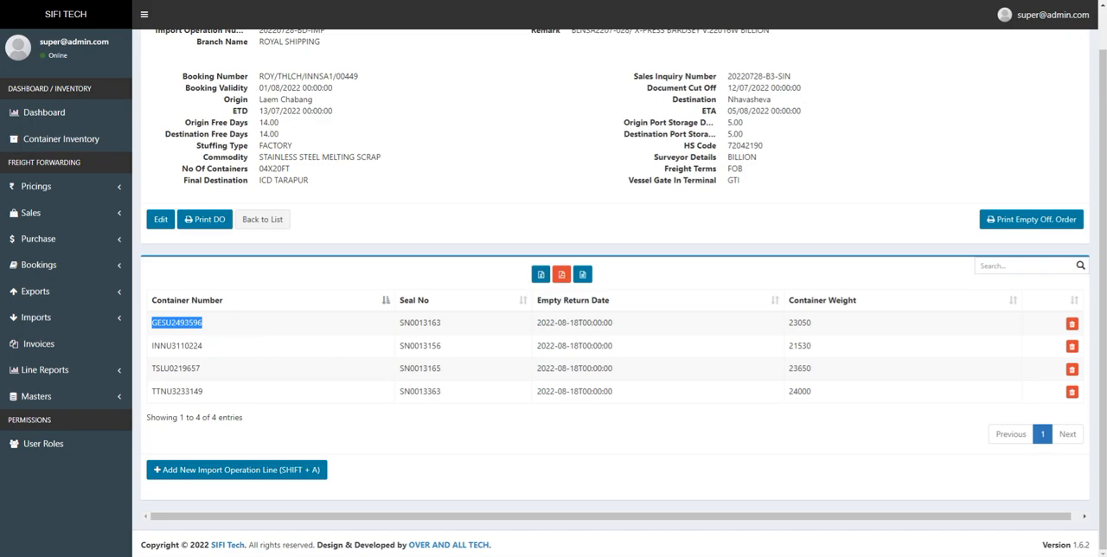
mouse_move(1102, 346)
left_mouse_down()
mouse_move(1102, 325)
mouse_move(1102, 347)
left_mouse_up()
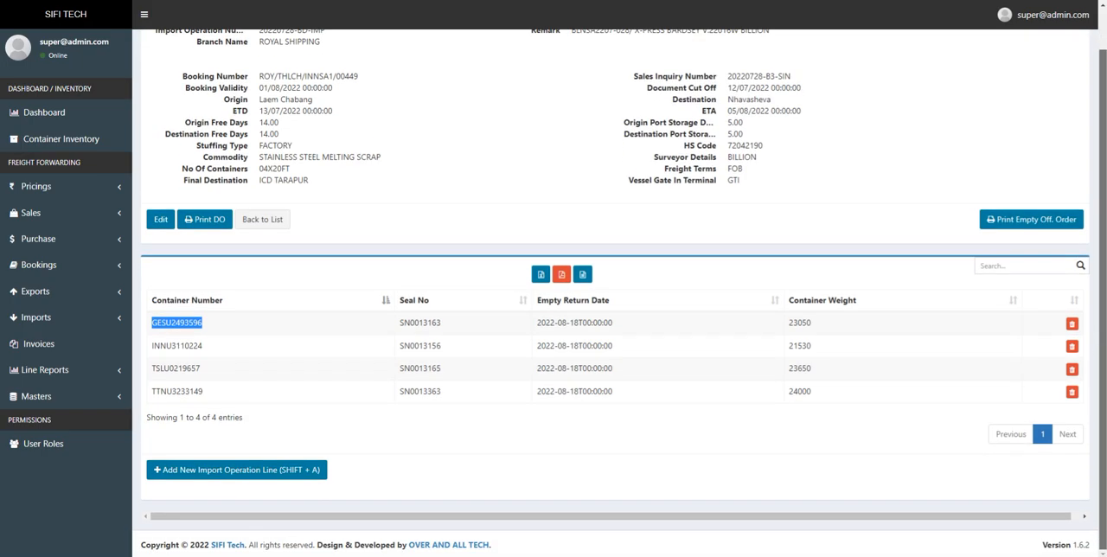
double_click(171, 346)
key("ctrl+c")
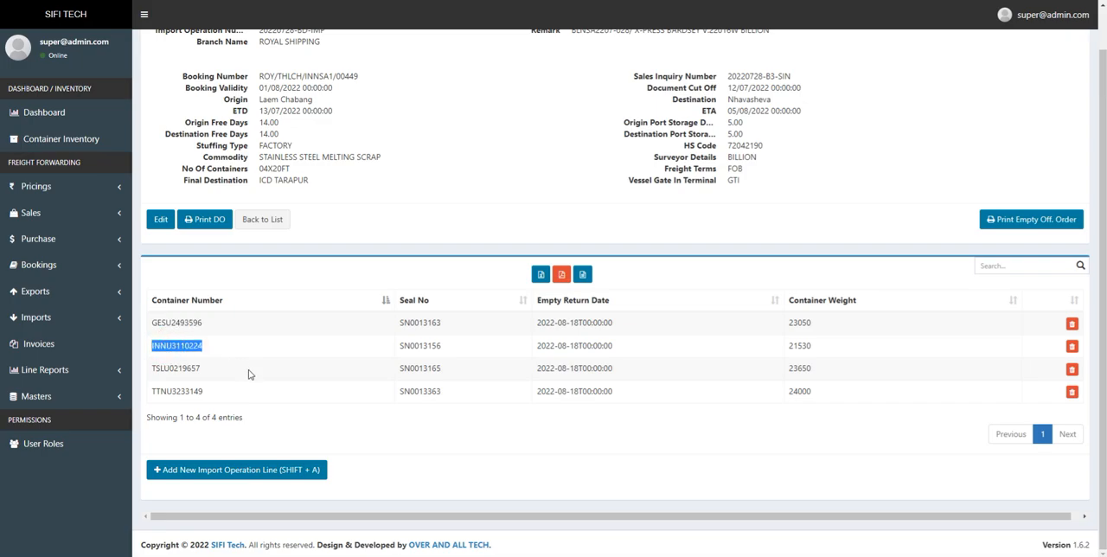
- Search the container inventory for container INNU3110224
left_click(91, 149)
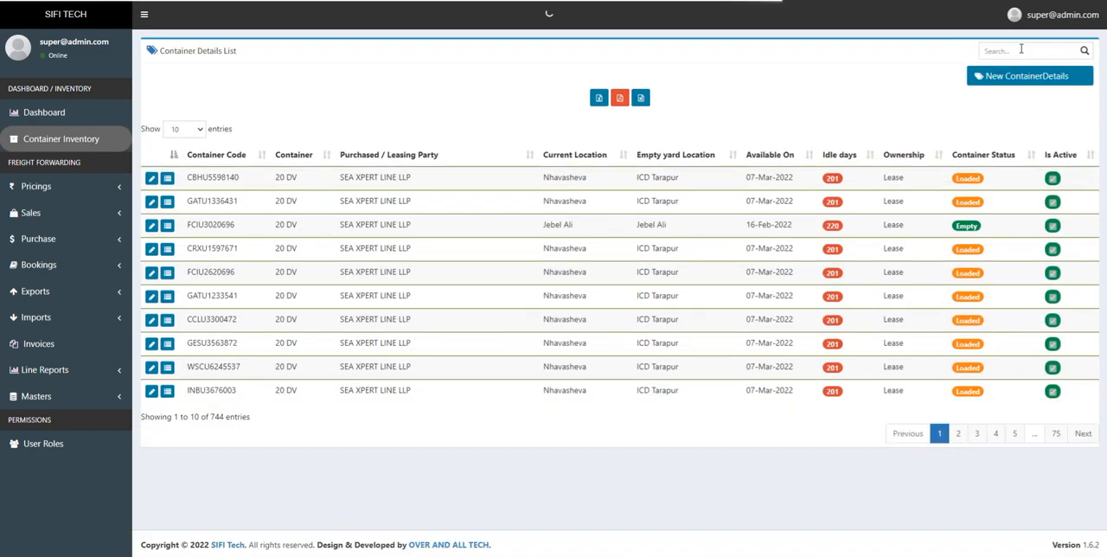
left_click(1018, 50)
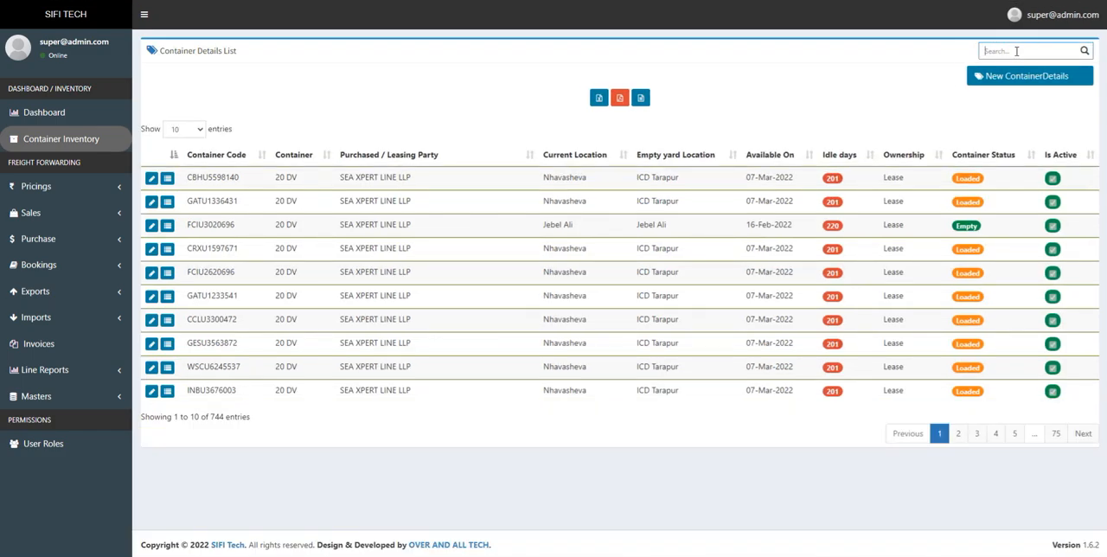
key("ctrl+v")
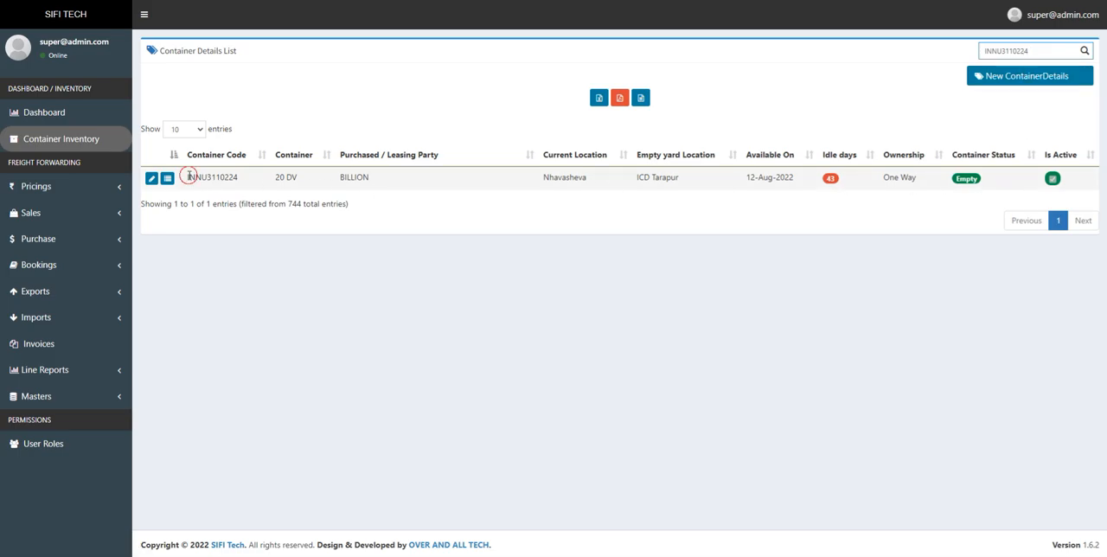
- Examine the found container's code, current location and container status in the inventory record
left_click_drag(187, 176, 239, 179)
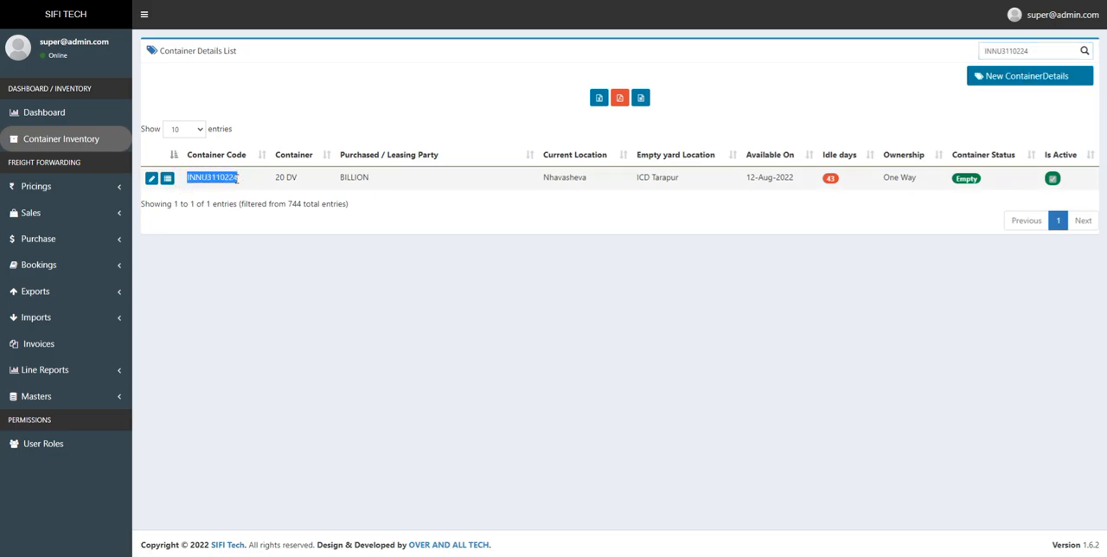
left_click(981, 182)
left_click(897, 202)
left_click_drag(243, 183, 186, 179)
left_click_drag(986, 182, 957, 178)
left_click(981, 185)
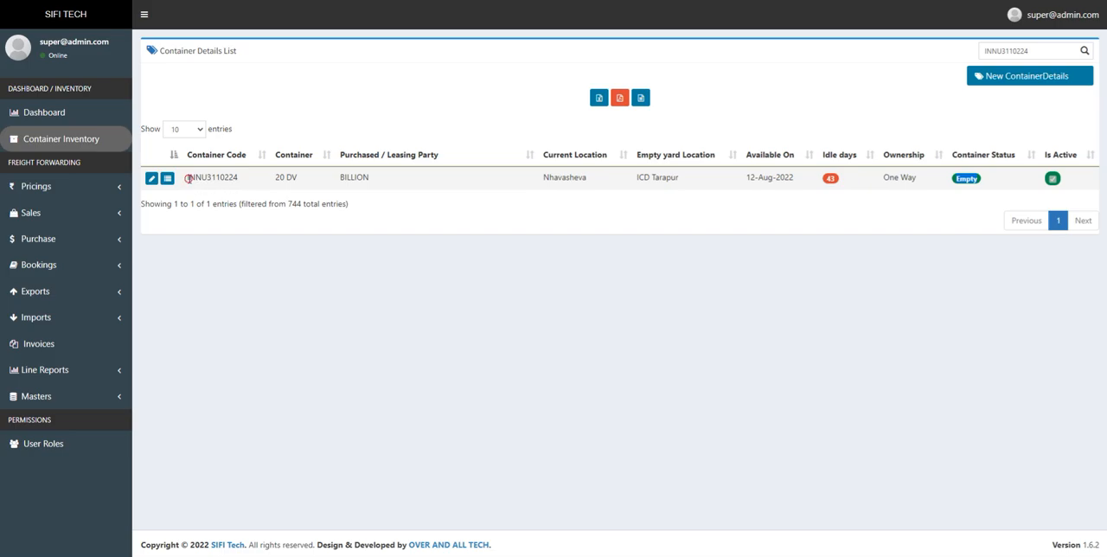
left_click_drag(189, 178, 234, 178)
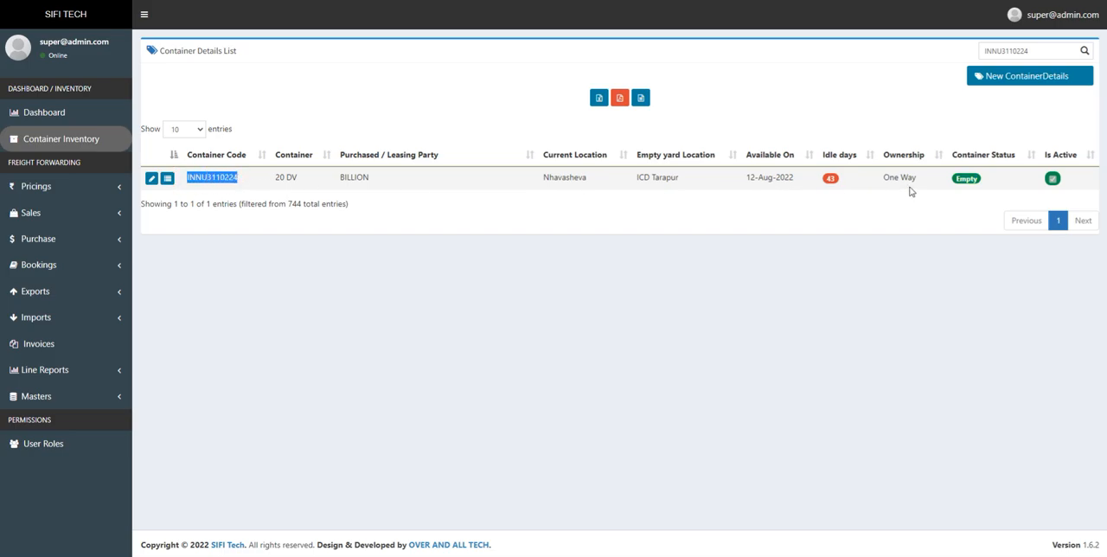
left_click_drag(588, 178, 542, 178)
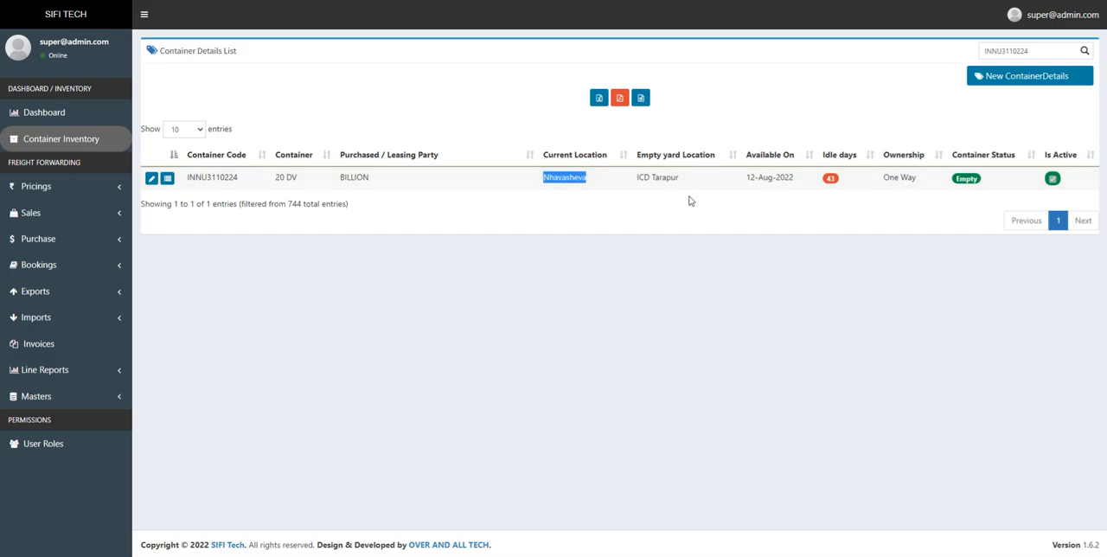
left_click(972, 179)
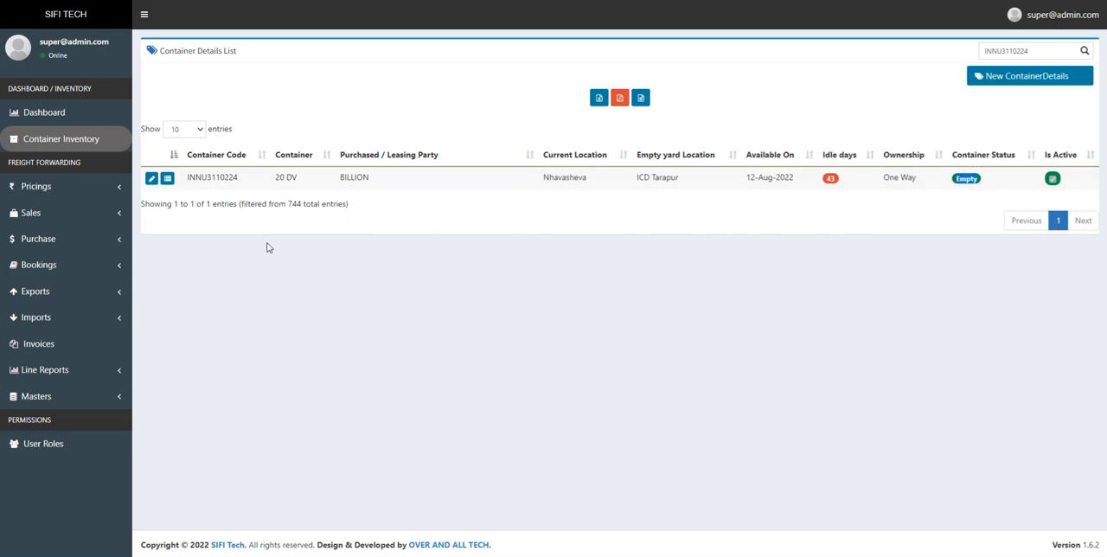
left_click_drag(186, 177, 235, 177)
- Return to the import operations list and look through its entries
left_click(49, 265)
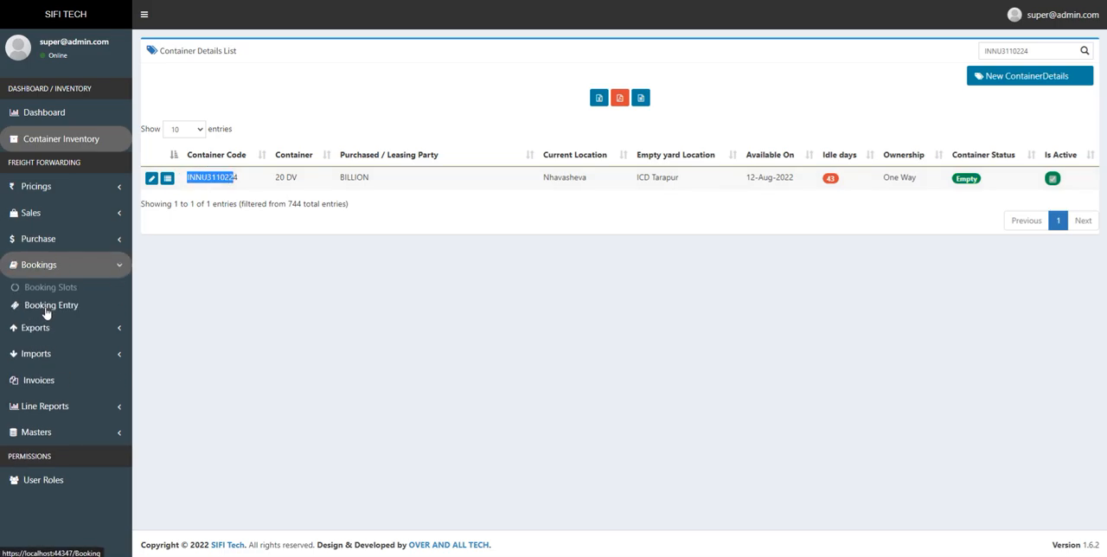
left_click(43, 328)
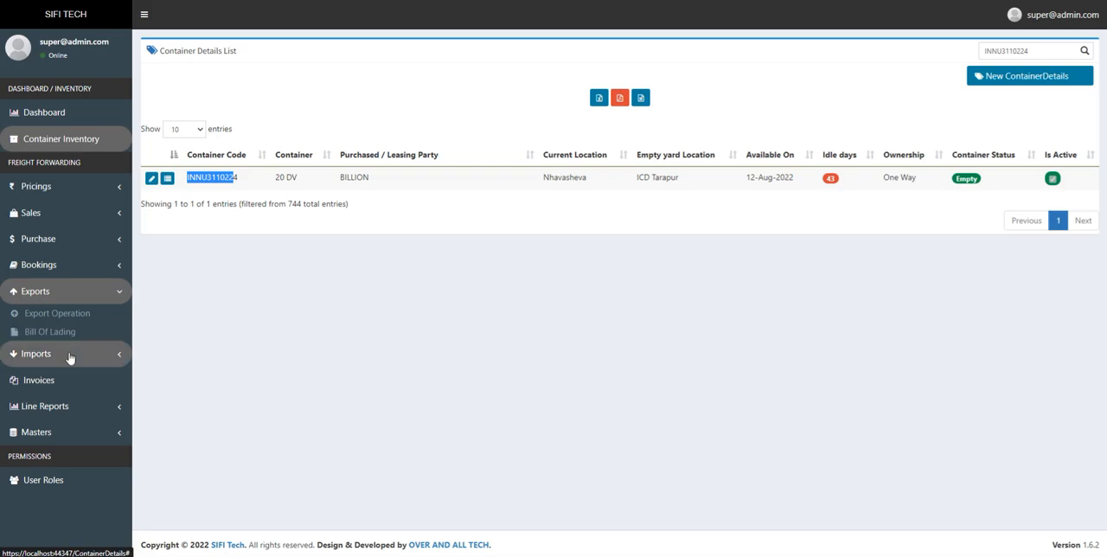
left_click(69, 357)
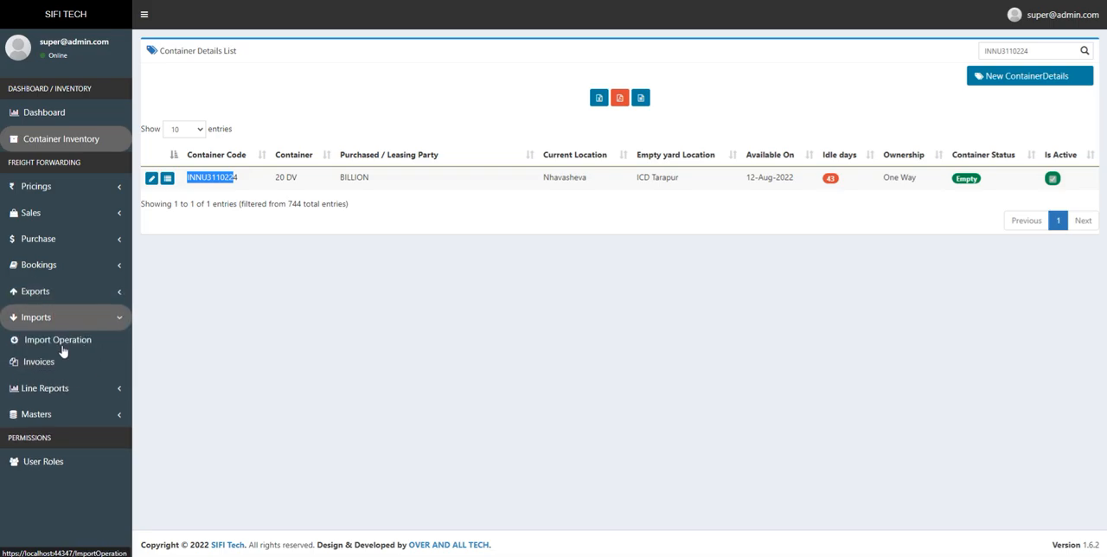
left_click(127, 348)
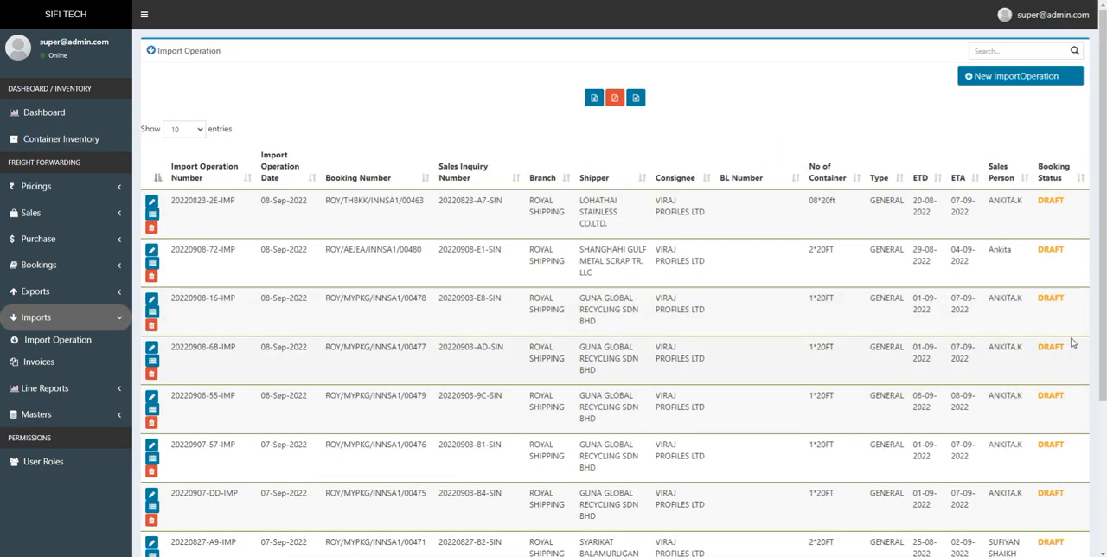
scroll(1079, 340, "down", 2)
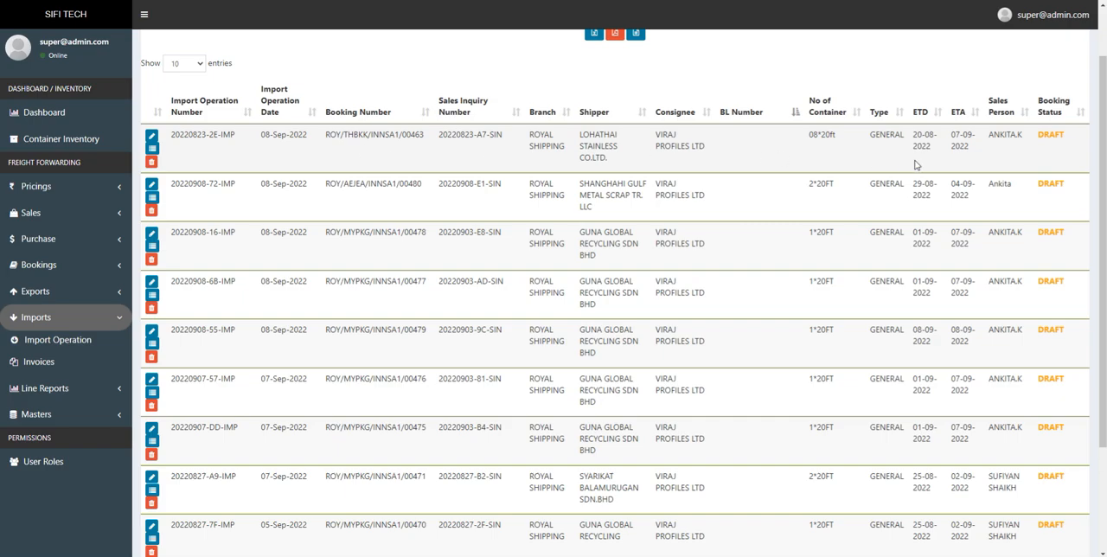
scroll(1099, 198, "up", 1)
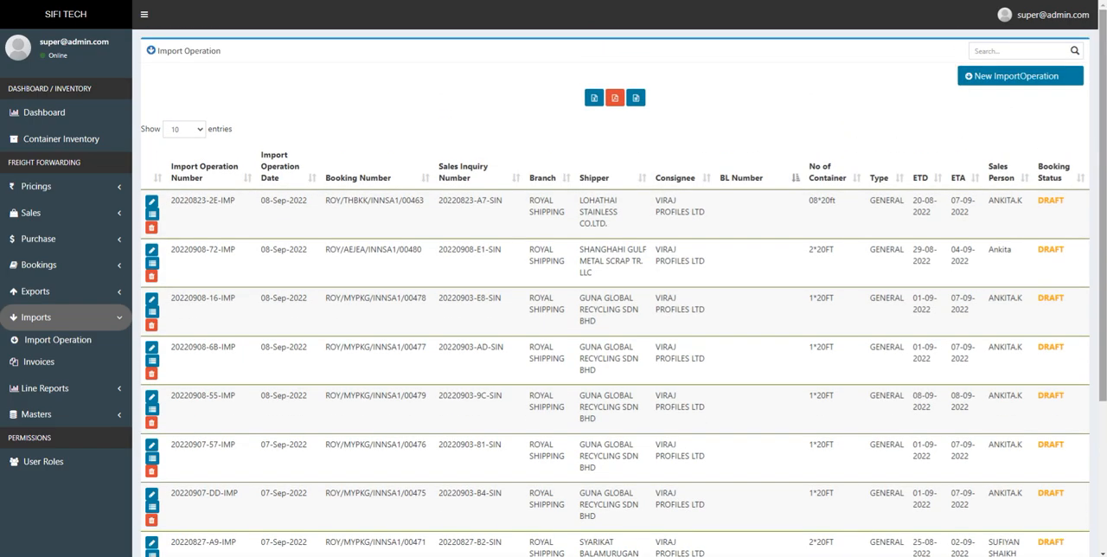
- Examine the booking number and sales inquiry number of the first listed import operation
left_click_drag(325, 200, 506, 205)
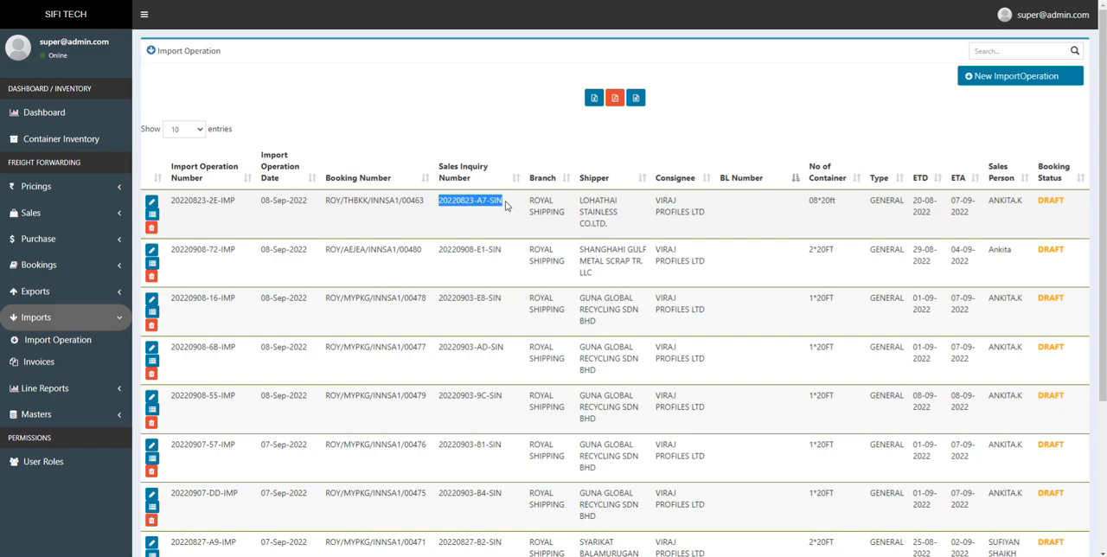
left_click(95, 291)
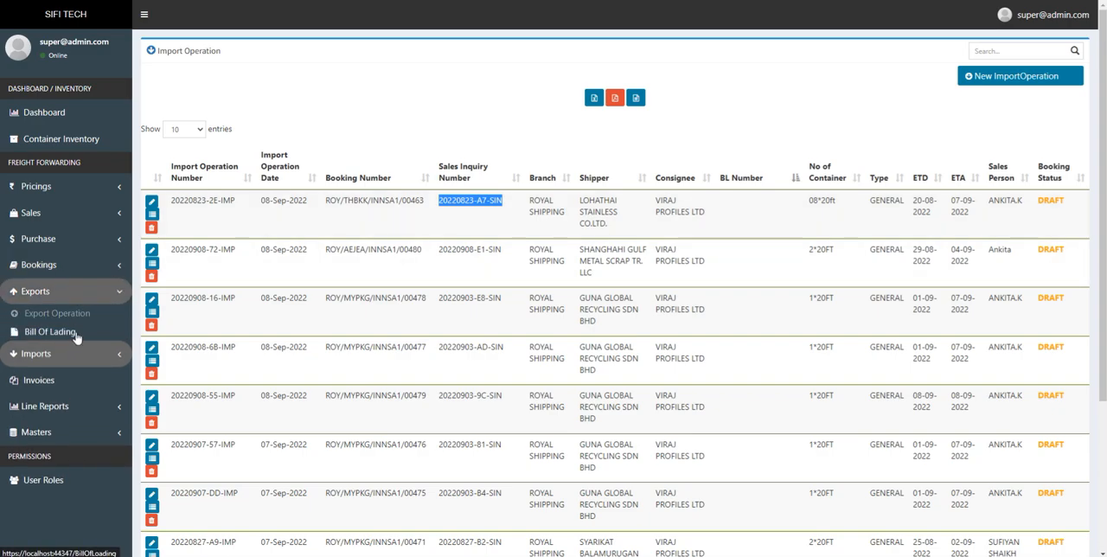
left_click_drag(325, 199, 521, 203)
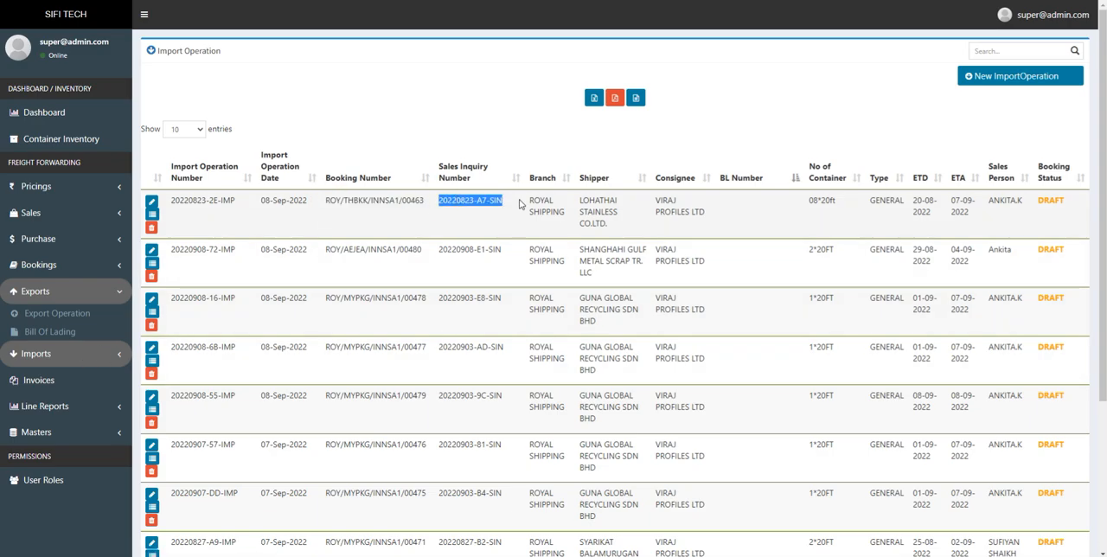
left_click_drag(320, 204, 507, 205)
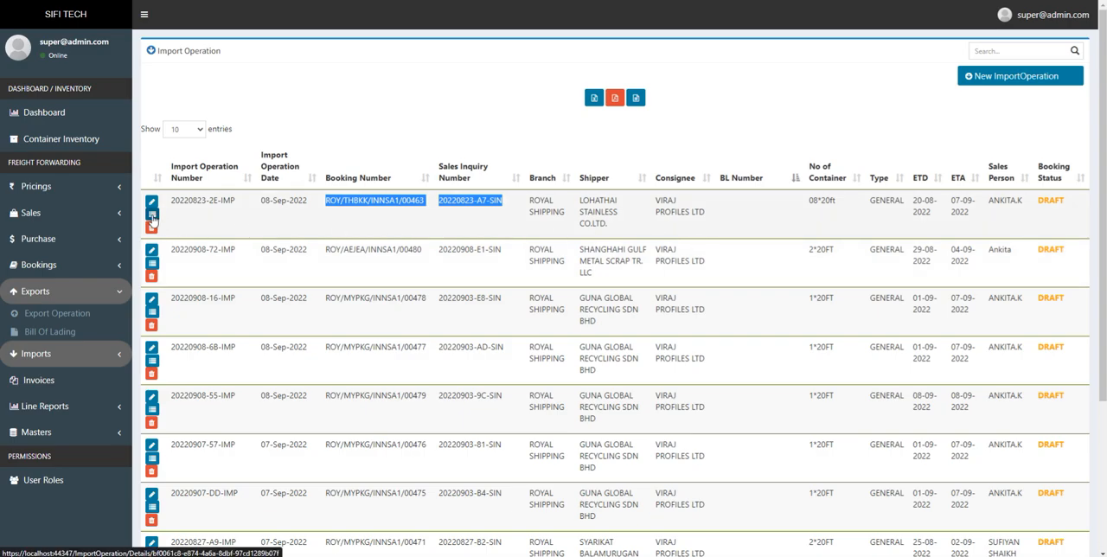
- Open the details of the first listed import operation, preview its printable delivery order and close the preview
left_click(152, 215)
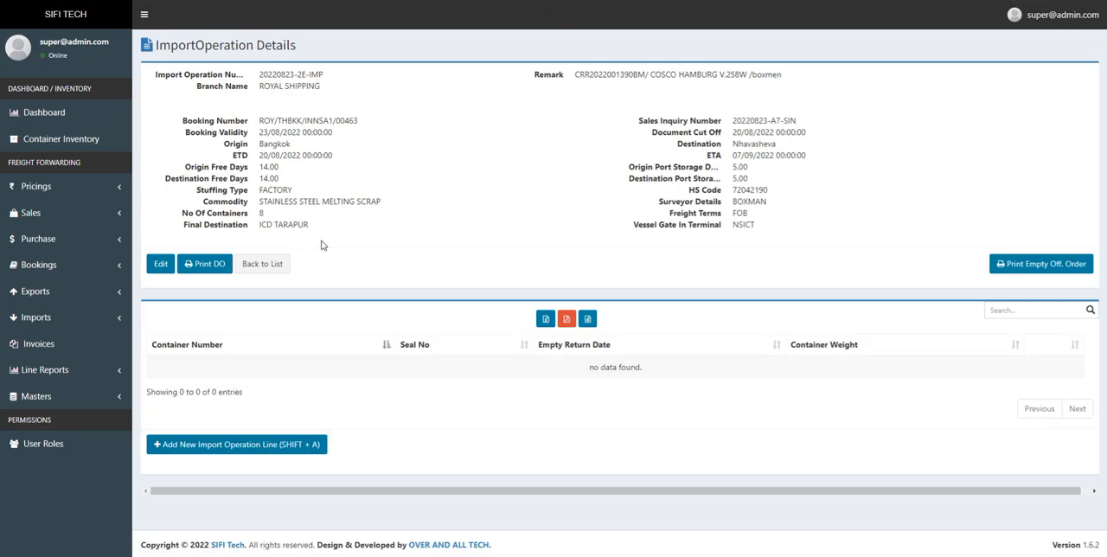
left_click(209, 266)
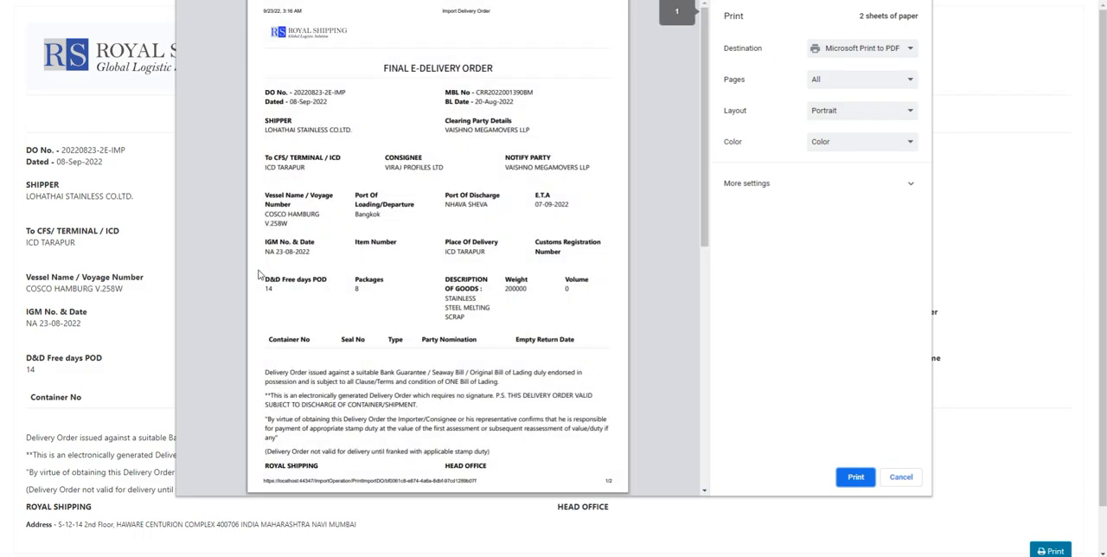
key("ctrl+w")
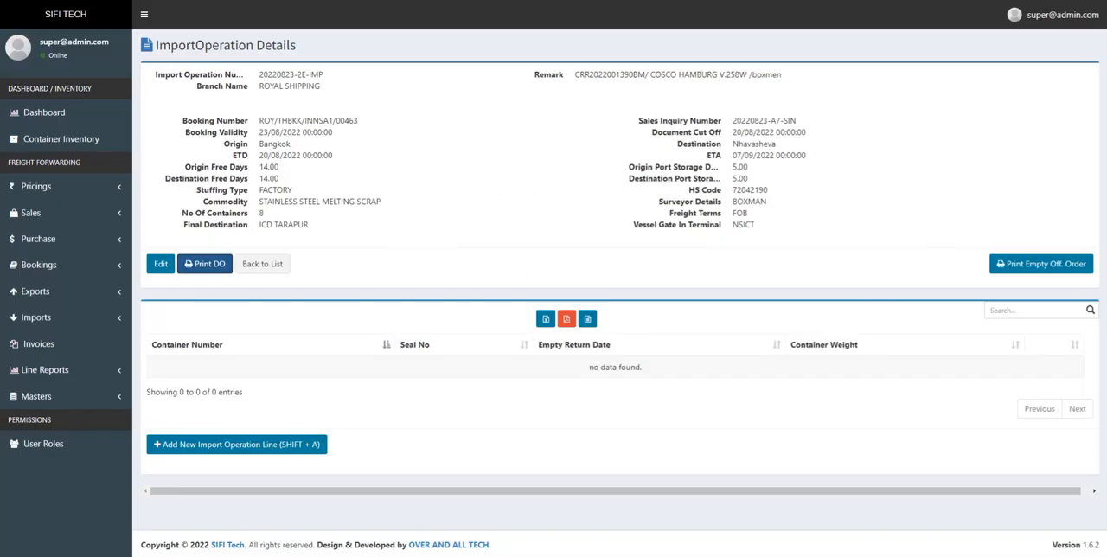
- Preview the operation's printable empty offloading order, check its title and return to the operation details
left_click(1054, 269)
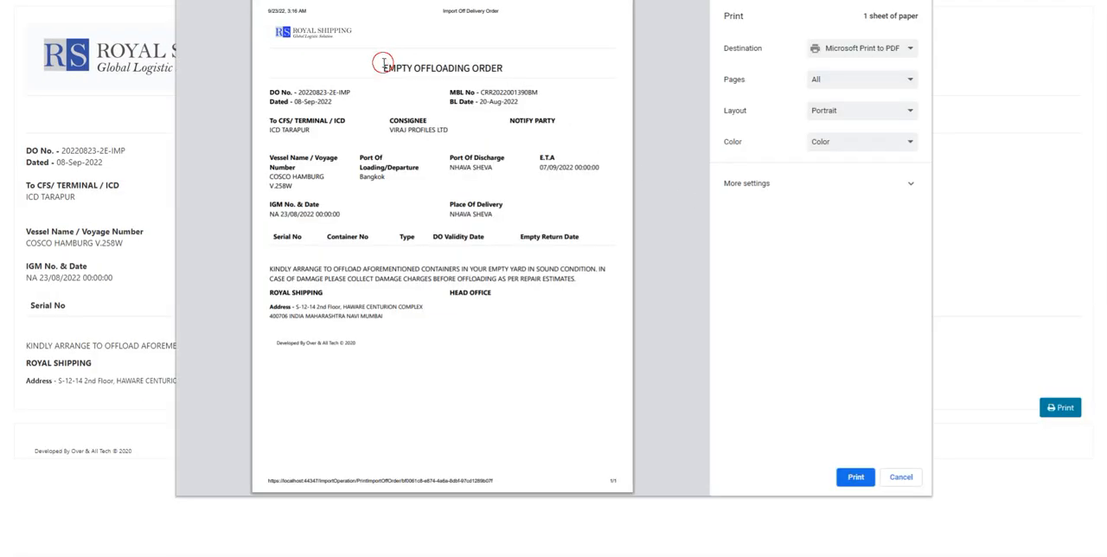
left_click_drag(382, 67, 509, 71)
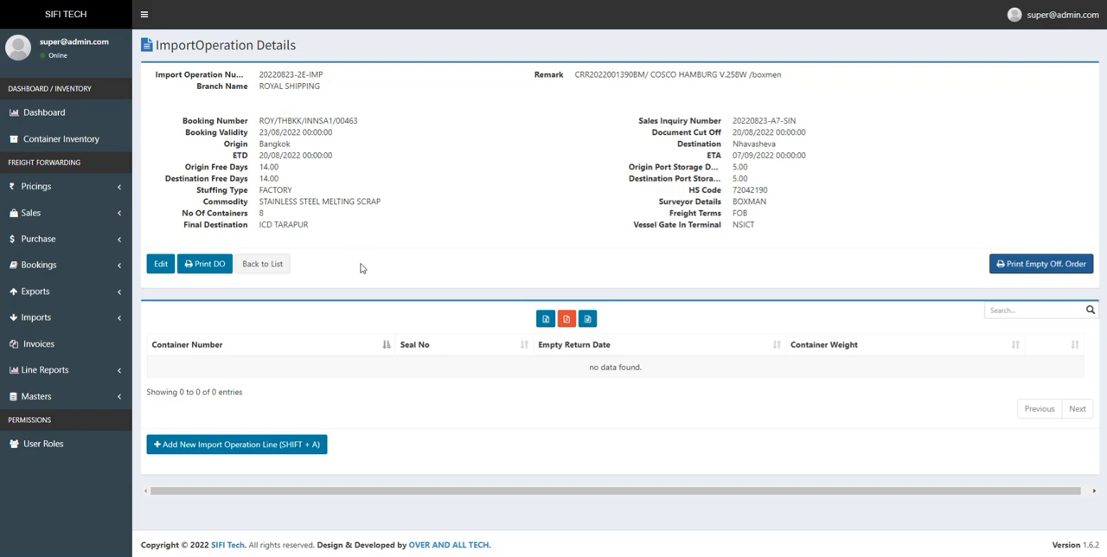
- Go back to the list of import operations
left_click(90, 320)
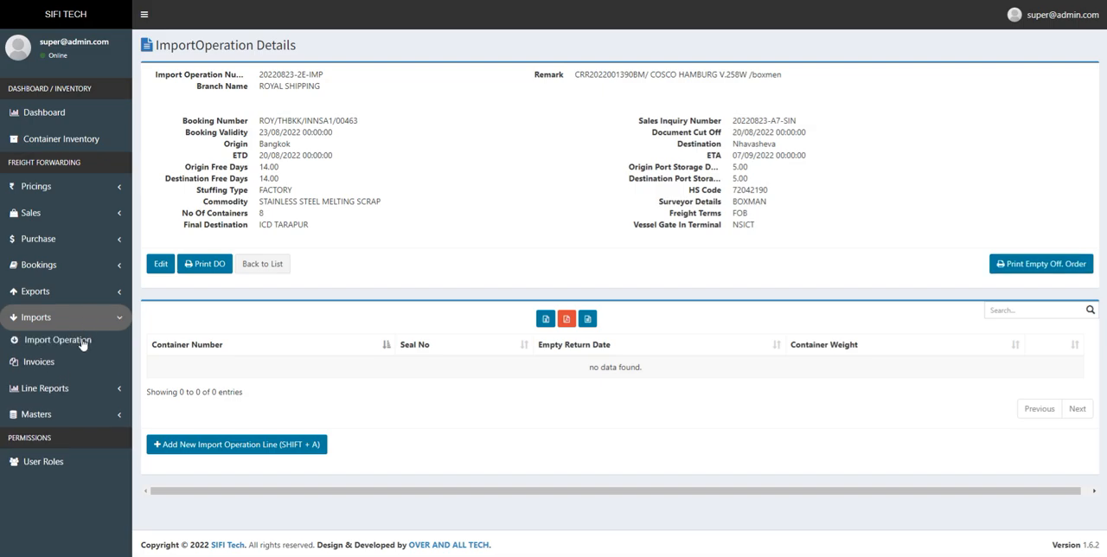